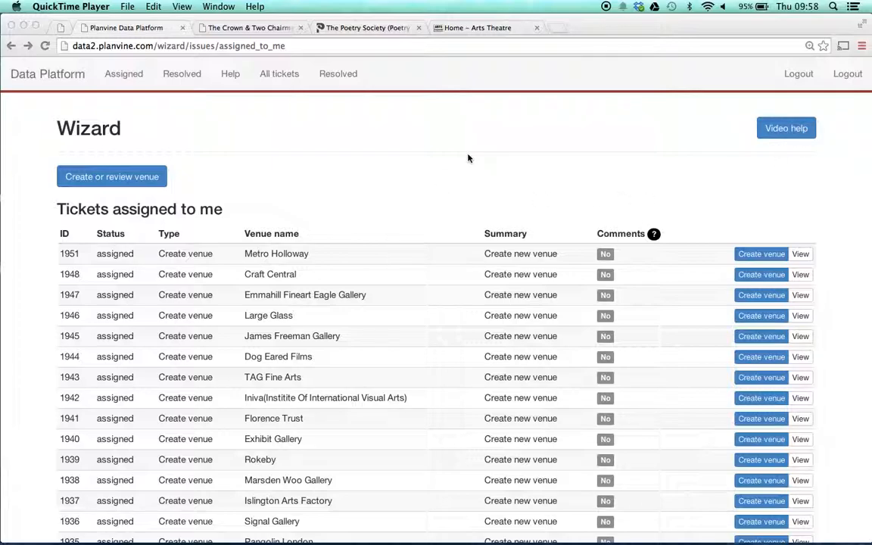
Start a new venue record and check the venue's name on the Crown & Two Chairmen website
{"action": "left_click", "coordinate": [123, 178]}
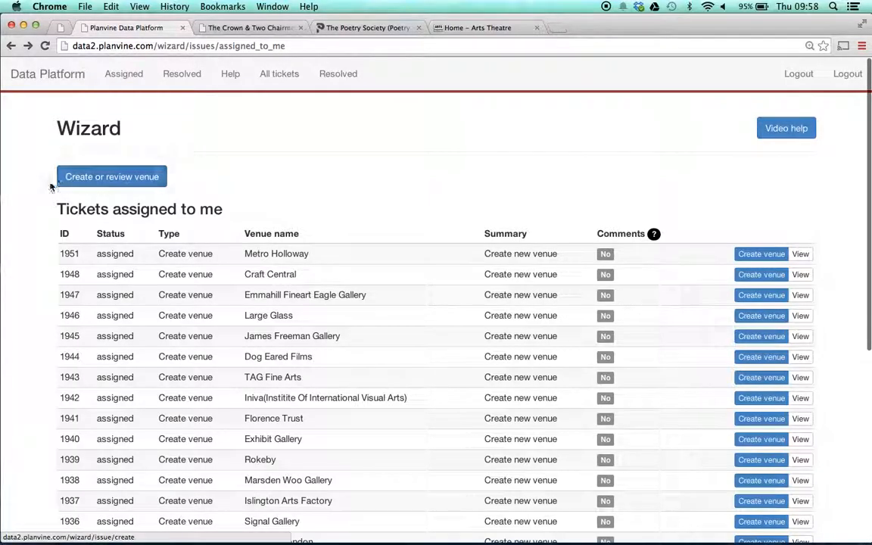
{"action": "left_click", "coordinate": [112, 176]}
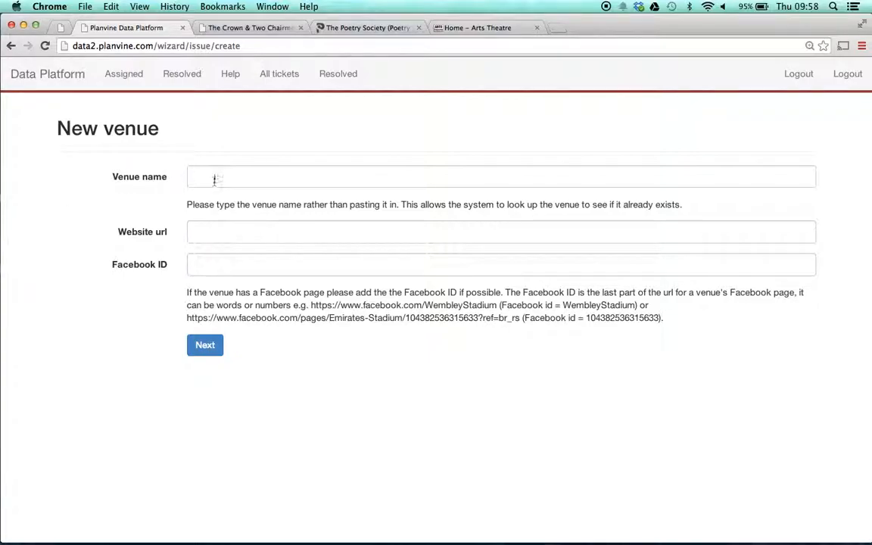
{"action": "left_click", "coordinate": [260, 28]}
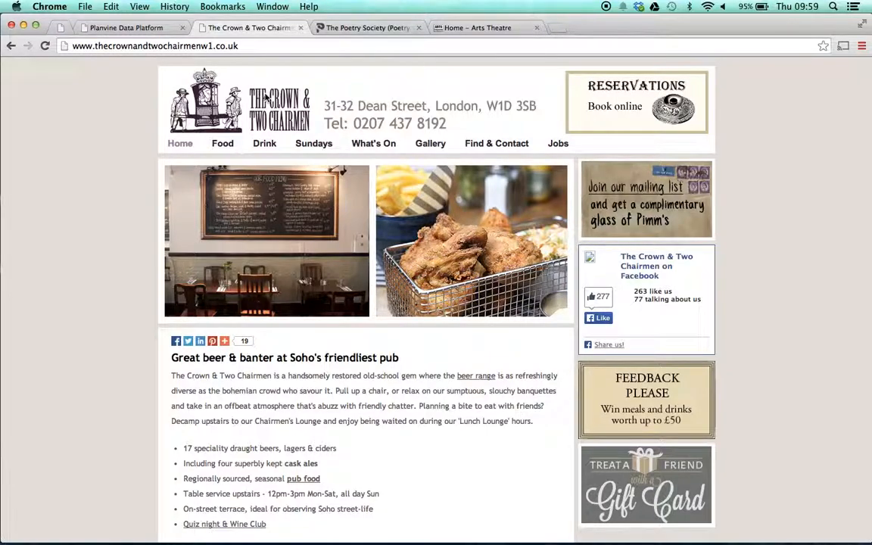
{"action": "left_click", "coordinate": [162, 26]}
Look up existing venues matching "Crown" through the venue name of the new record
{"action": "left_click", "coordinate": [222, 176]}
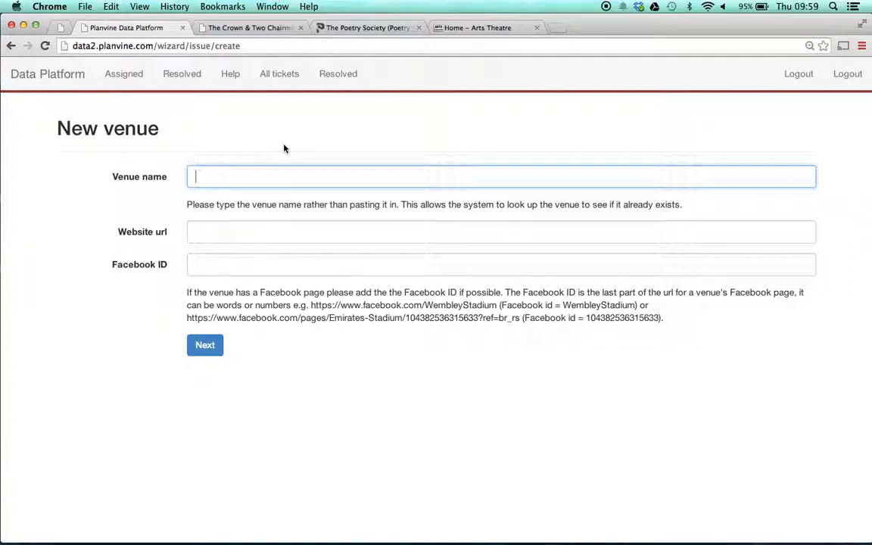
{"action": "type", "text": "The Crown"}
{"action": "key", "text": "BackSpace"}
{"action": "key", "text": "BackSpace"}
{"action": "key", "text": "BackSpace"}
{"action": "key", "text": "BackSpace"}
{"action": "key", "text": "BackSpace"}
{"action": "key", "text": "BackSpace"}
{"action": "key", "text": "BackSpace"}
{"action": "key", "text": "BackSpace"}
{"action": "key", "text": "BackSpace"}
{"action": "type", "text": "Crown"}
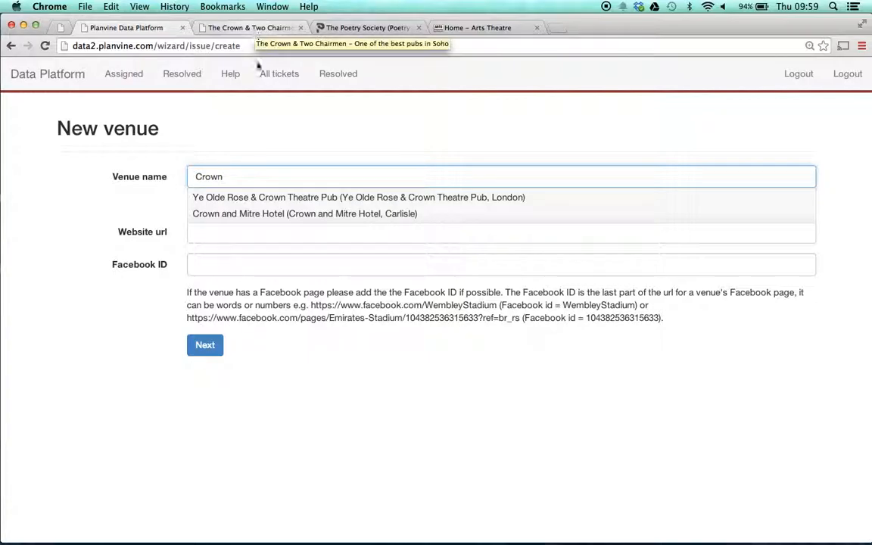
Enter "The Crown & Two Chairmen" as the venue name and try to submit the record without a website URL
{"action": "key", "text": "BackSpace"}
{"action": "key", "text": "BackSpace"}
{"action": "key", "text": "BackSpace"}
{"action": "key", "text": "BackSpace"}
{"action": "key", "text": "BackSpace"}
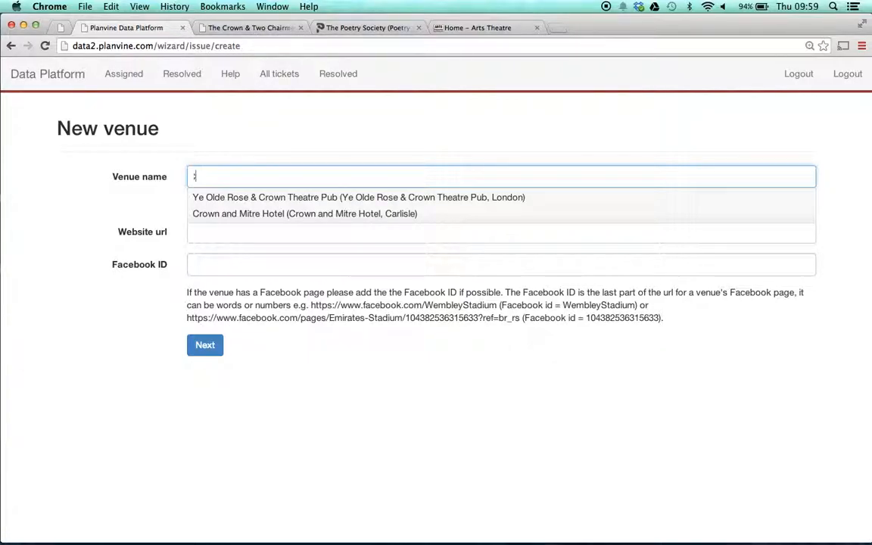
{"action": "type", "text": "The"}
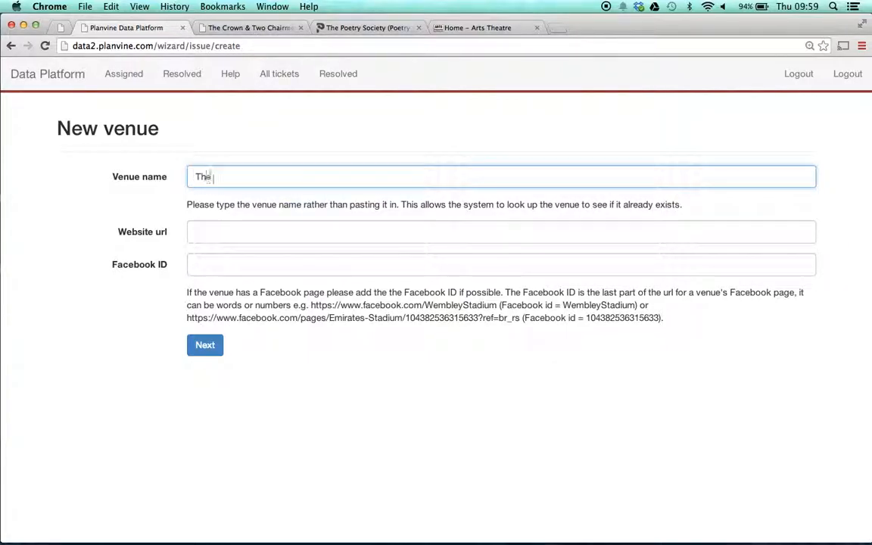
{"action": "type", "text": " Crown & Two Chairmen"}
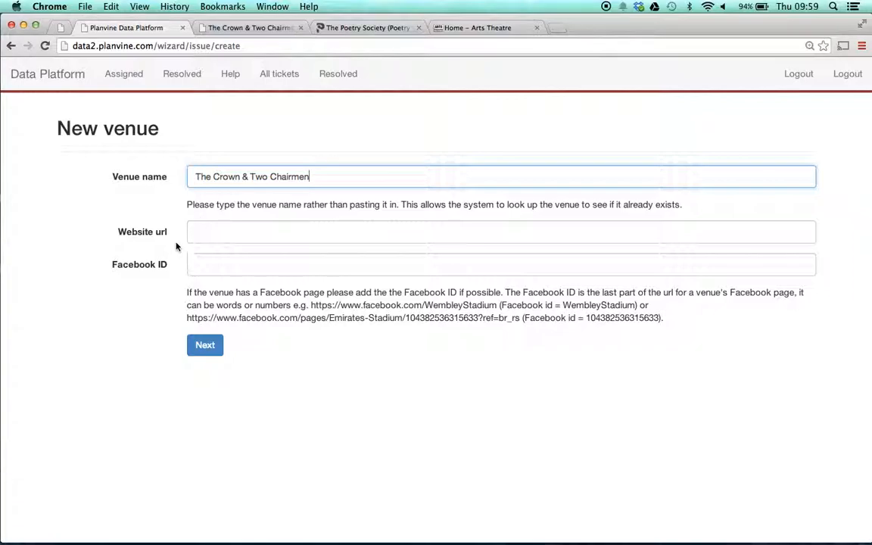
{"action": "left_click", "coordinate": [161, 208]}
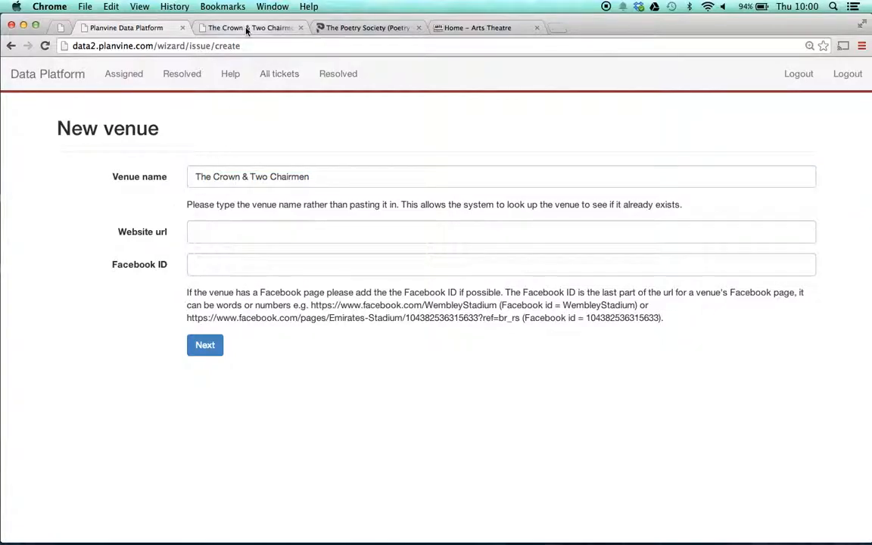
{"action": "left_click", "coordinate": [205, 345]}
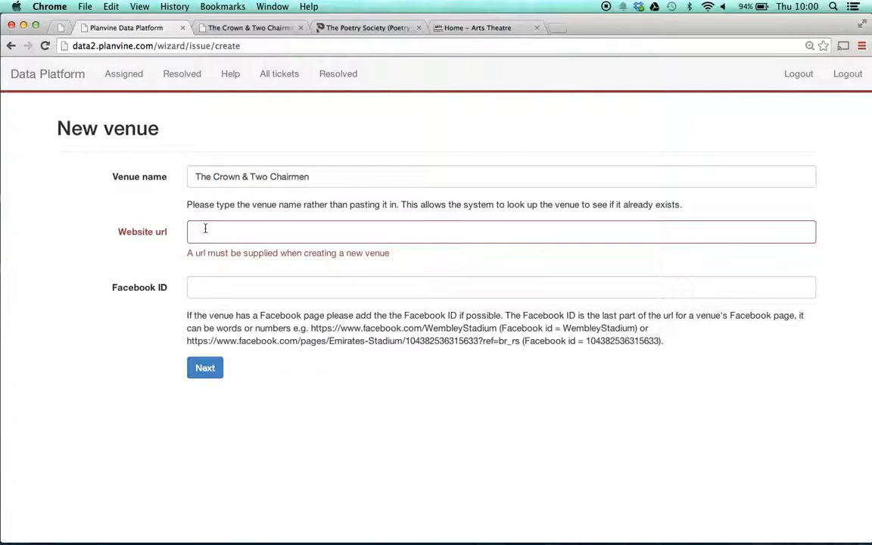
{"action": "left_click", "coordinate": [252, 29]}
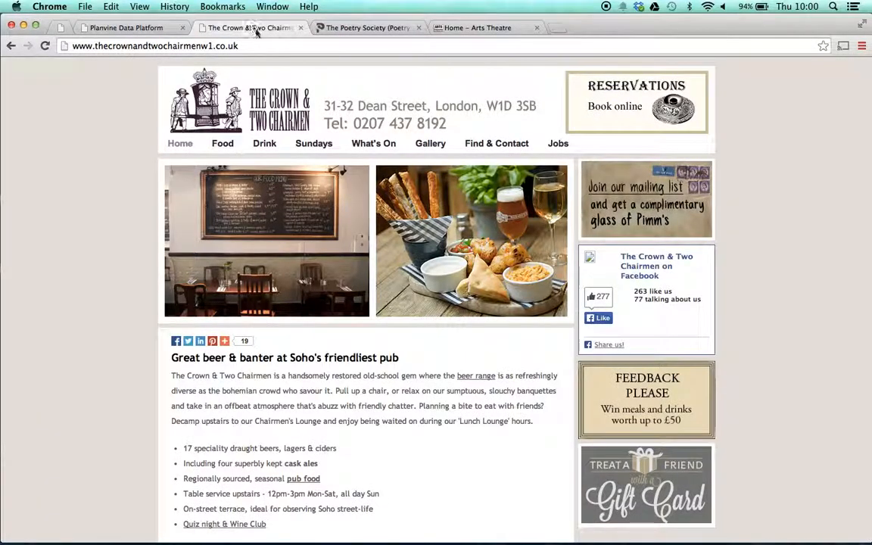
{"action": "left_click", "coordinate": [228, 44]}
{"action": "key", "text": "super+c"}
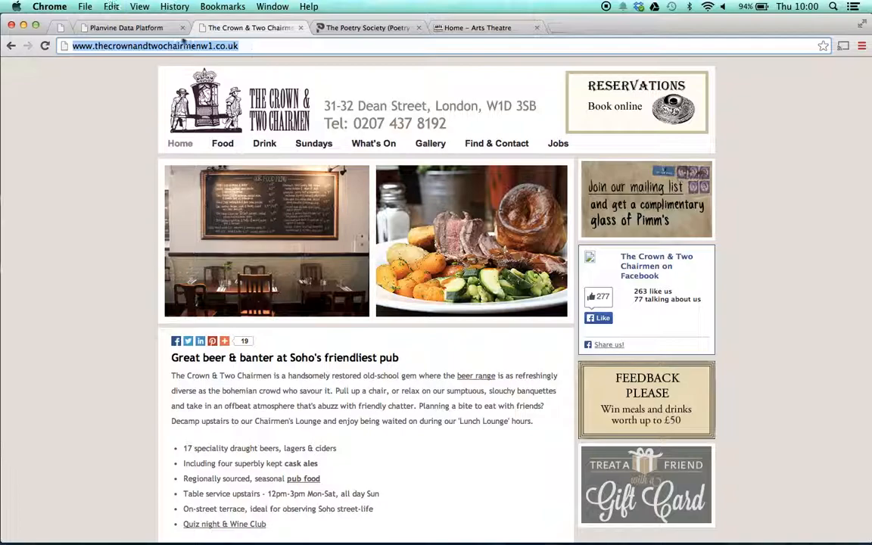
{"action": "left_click", "coordinate": [127, 27]}
{"action": "left_click", "coordinate": [205, 231]}
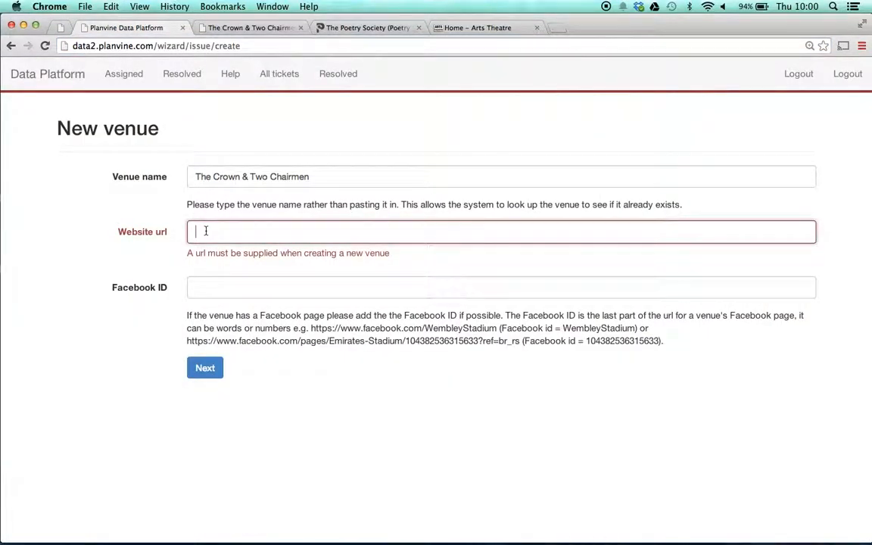
{"action": "key", "text": "super+v"}
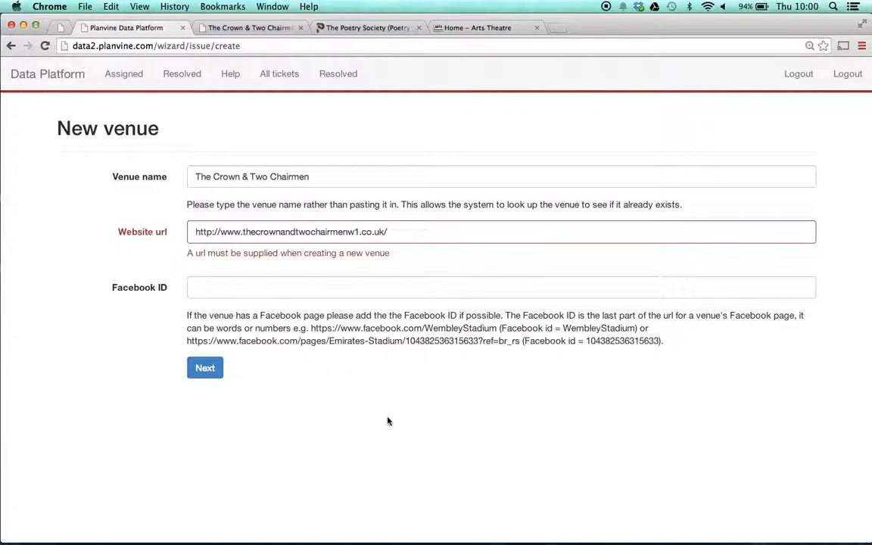
Copy the ID thecrownandtwochairmenw1 from the pub's Facebook page into the venue's Facebook ID and submit the venue
{"action": "left_click", "coordinate": [235, 27]}
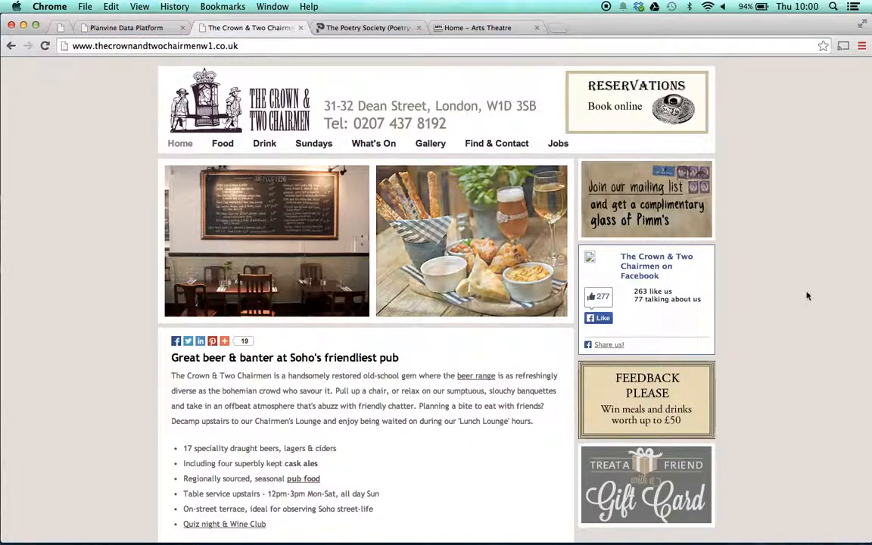
{"action": "scroll", "coordinate": [806, 296], "scroll_direction": "down", "scroll_amount": 1}
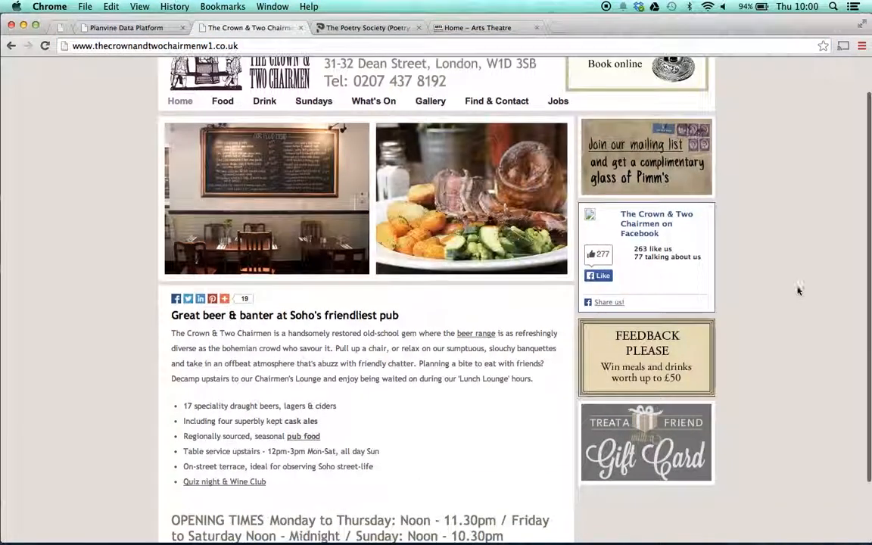
{"action": "left_click", "coordinate": [654, 217], "text": "super"}
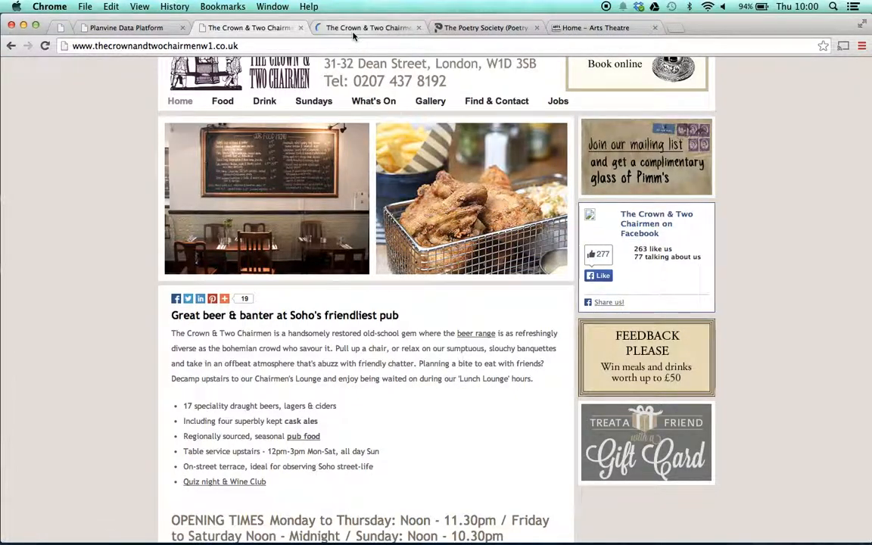
{"action": "left_click", "coordinate": [353, 34]}
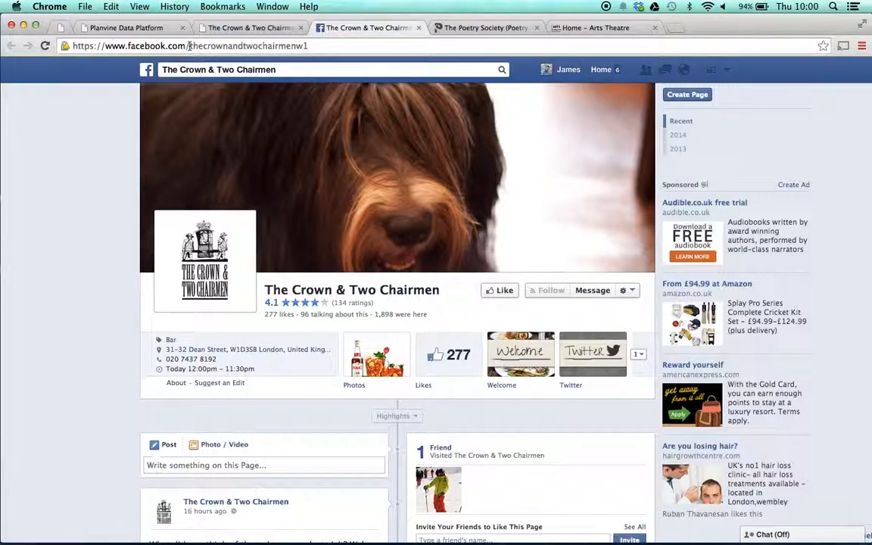
{"action": "left_click_drag", "start_coordinate": [189, 45], "coordinate": [320, 45]}
{"action": "key", "text": "super+c"}
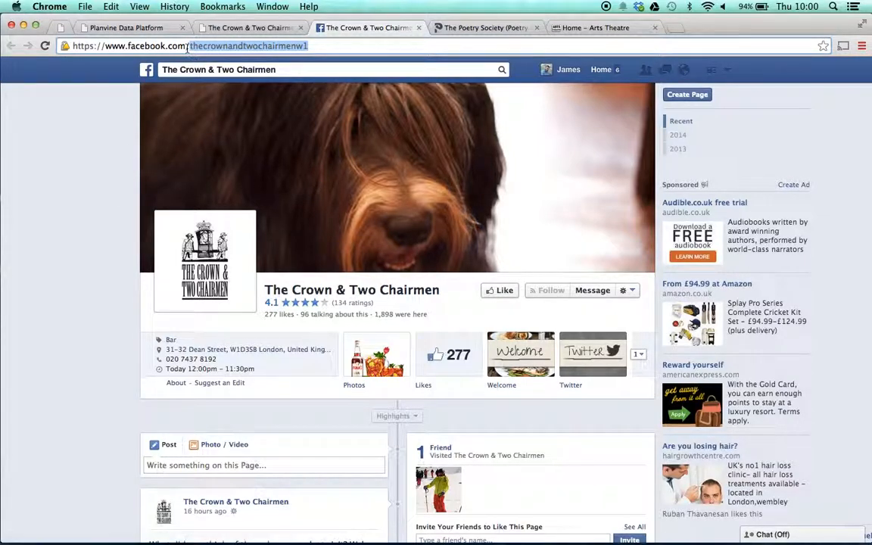
{"action": "left_click", "coordinate": [156, 28]}
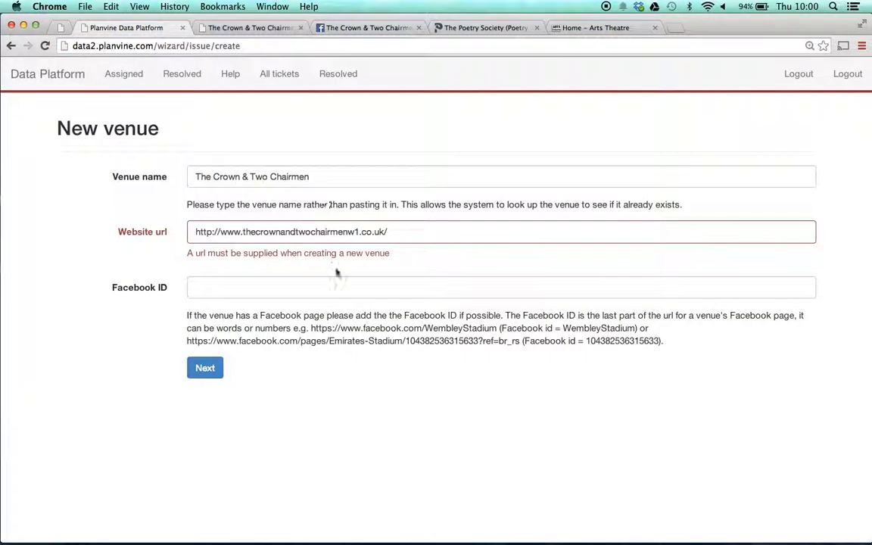
{"action": "left_click", "coordinate": [268, 288]}
{"action": "key", "text": "super+v"}
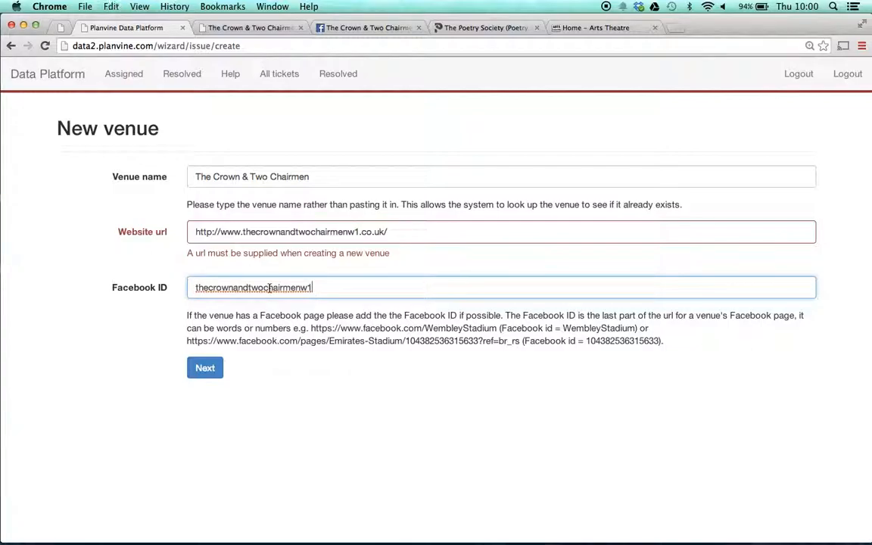
{"action": "left_click", "coordinate": [128, 321]}
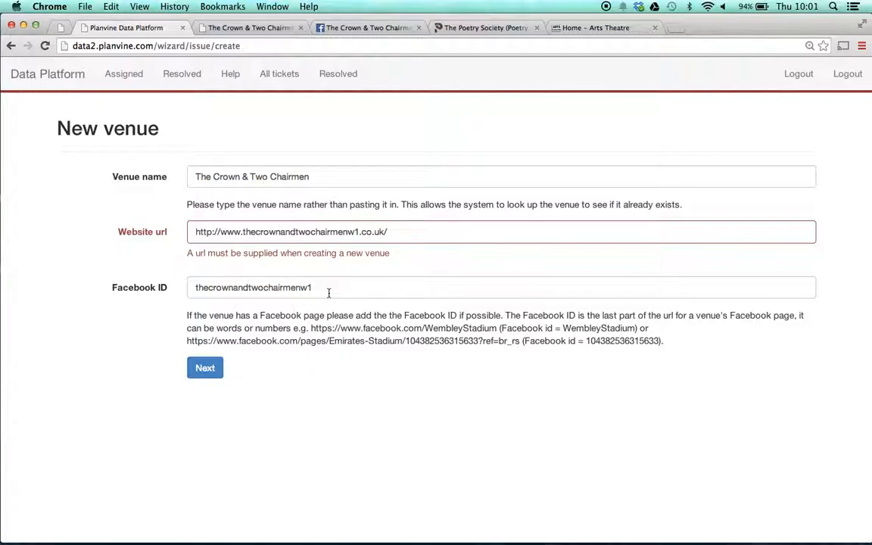
{"action": "left_click", "coordinate": [204, 369]}
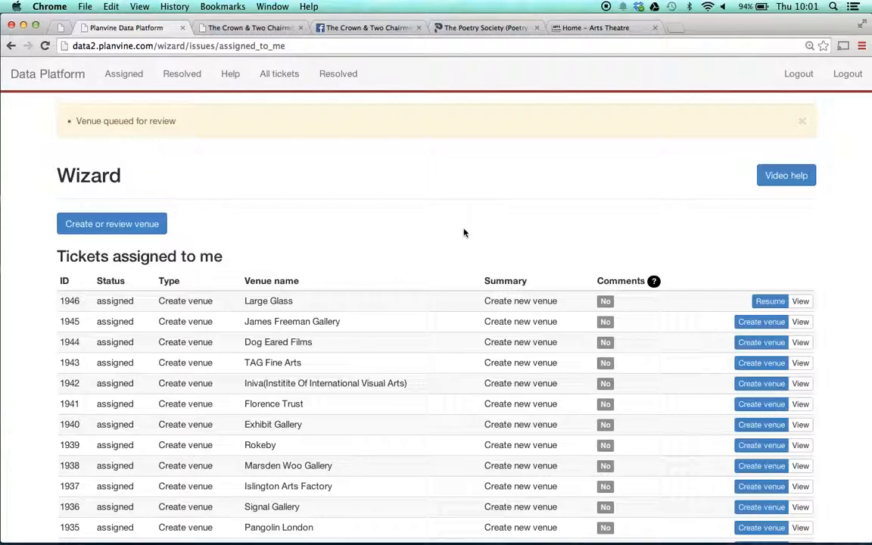
Start another venue record, close the pub's Facebook page, and name the venue "The Poetry Cafe" after checking its website
{"action": "left_click", "coordinate": [144, 224]}
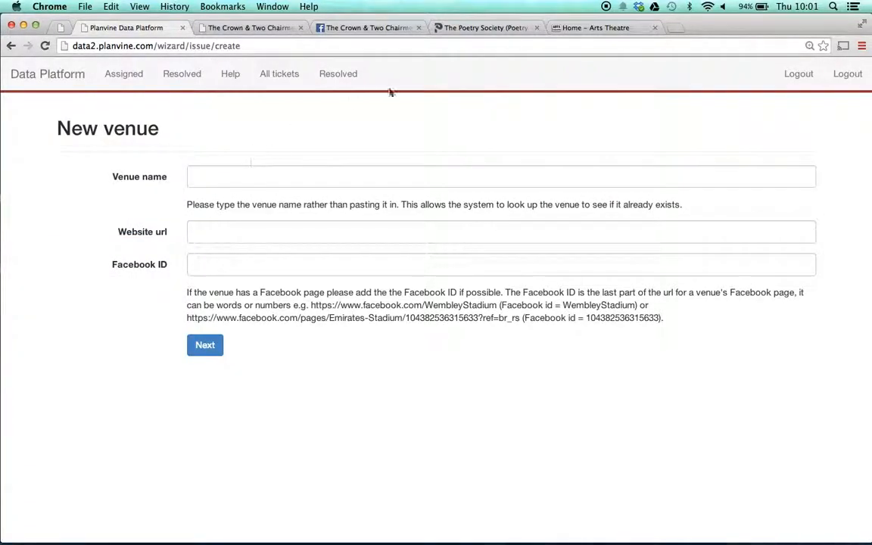
{"action": "left_click", "coordinate": [463, 28]}
{"action": "left_click", "coordinate": [418, 27]}
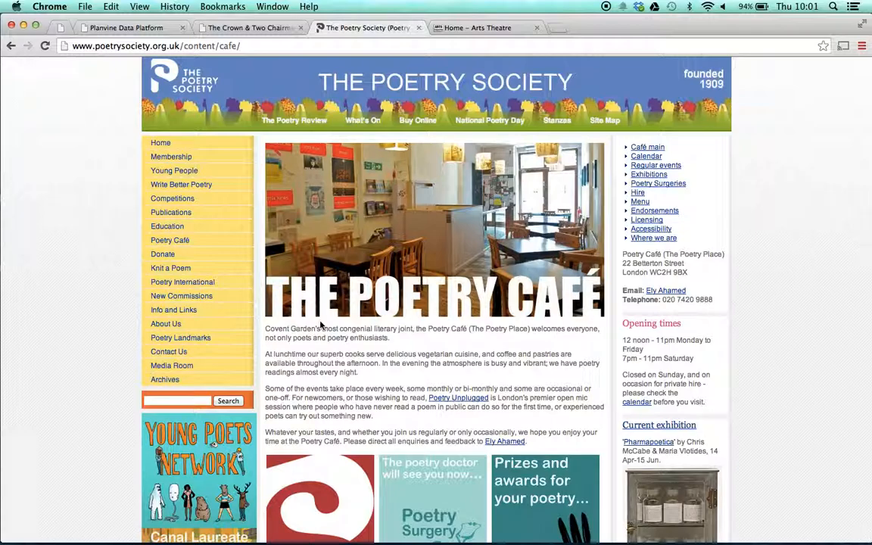
{"action": "left_click", "coordinate": [125, 28]}
{"action": "left_click", "coordinate": [206, 174]}
{"action": "type", "text": "The Poetry Cafe"}
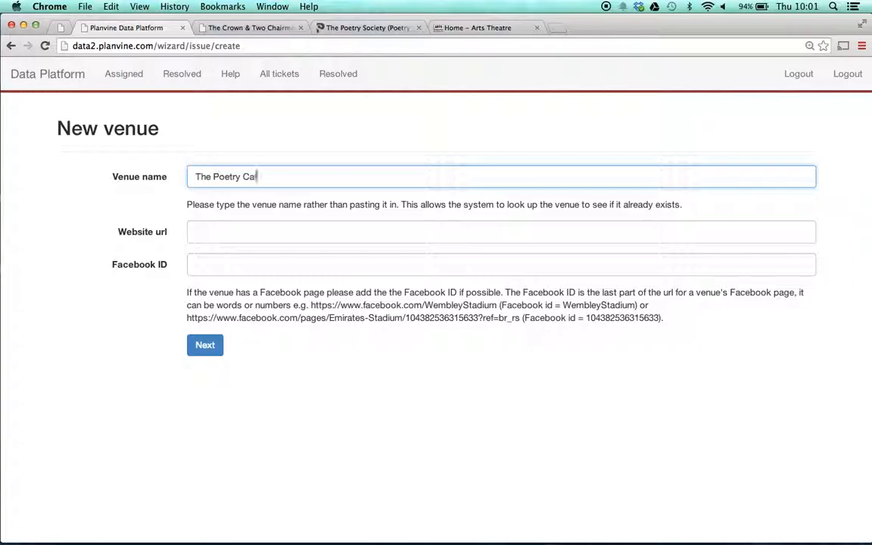
{"action": "left_click", "coordinate": [151, 180]}
{"action": "left_click", "coordinate": [312, 28]}
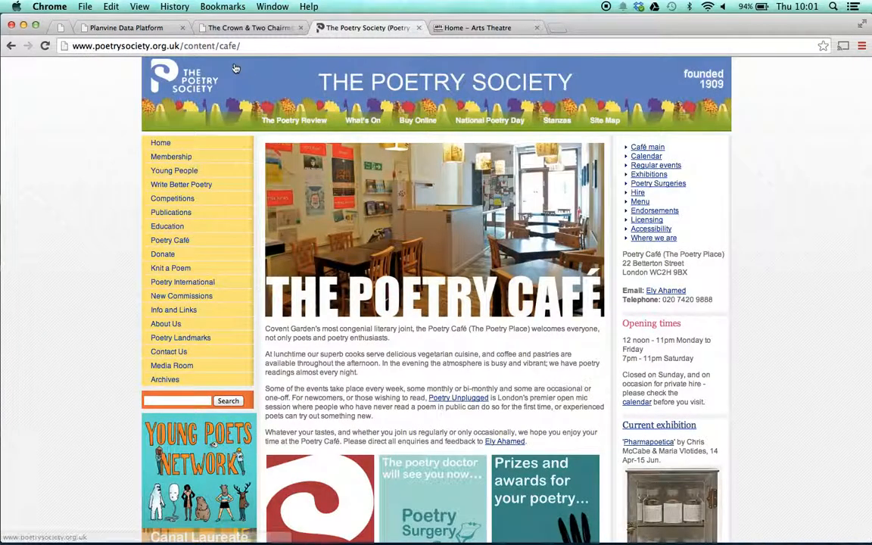
{"action": "left_click", "coordinate": [266, 47]}
{"action": "key", "text": "super+c"}
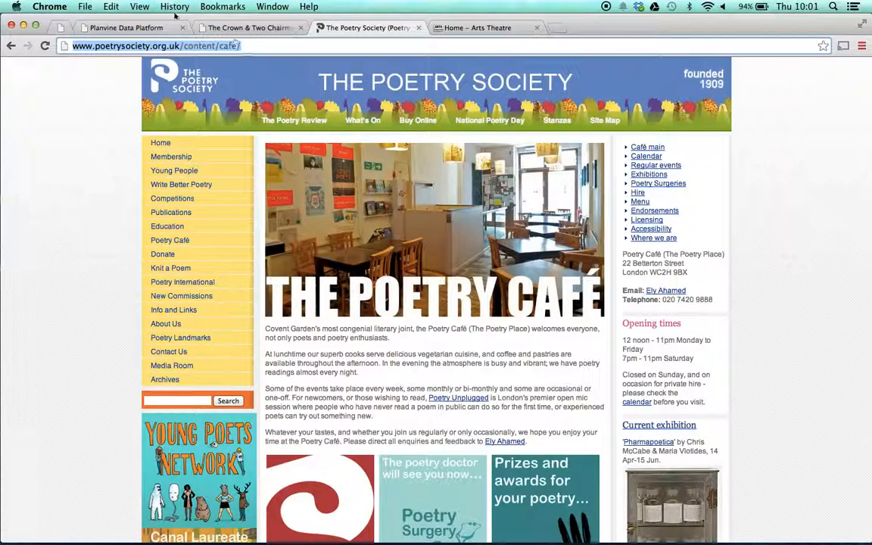
{"action": "left_click", "coordinate": [142, 28]}
{"action": "left_click", "coordinate": [222, 232]}
{"action": "left_click", "coordinate": [337, 28]}
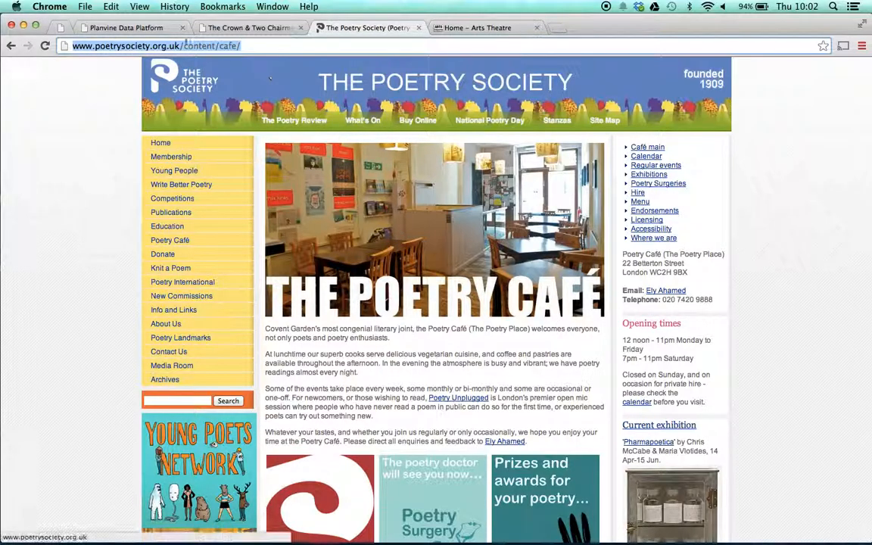
{"action": "left_click", "coordinate": [142, 28]}
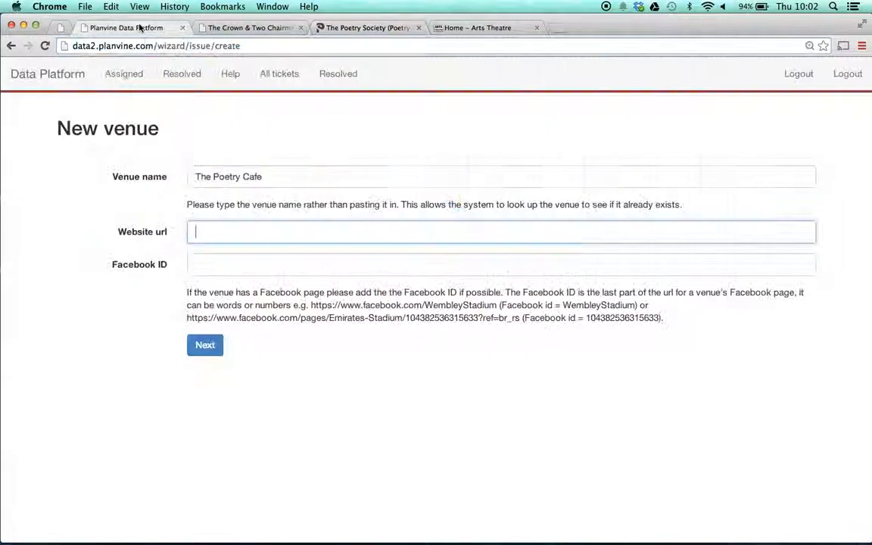
{"action": "key", "text": "super+v"}
{"action": "left_click", "coordinate": [106, 273]}
Check the Poetry Café page for a Facebook link and submit the venue with the Facebook ID left blank
{"action": "left_click", "coordinate": [328, 27]}
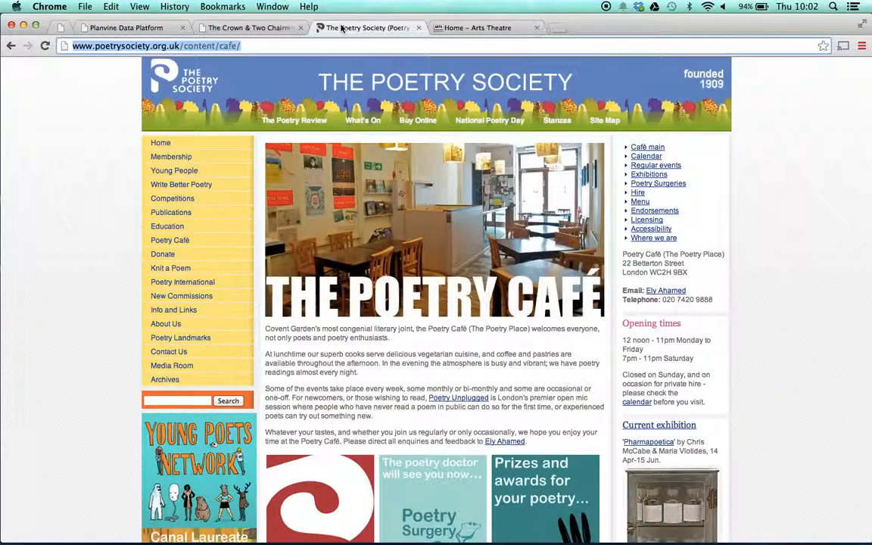
{"action": "scroll", "coordinate": [444, 338], "scroll_direction": "down", "scroll_amount": 5}
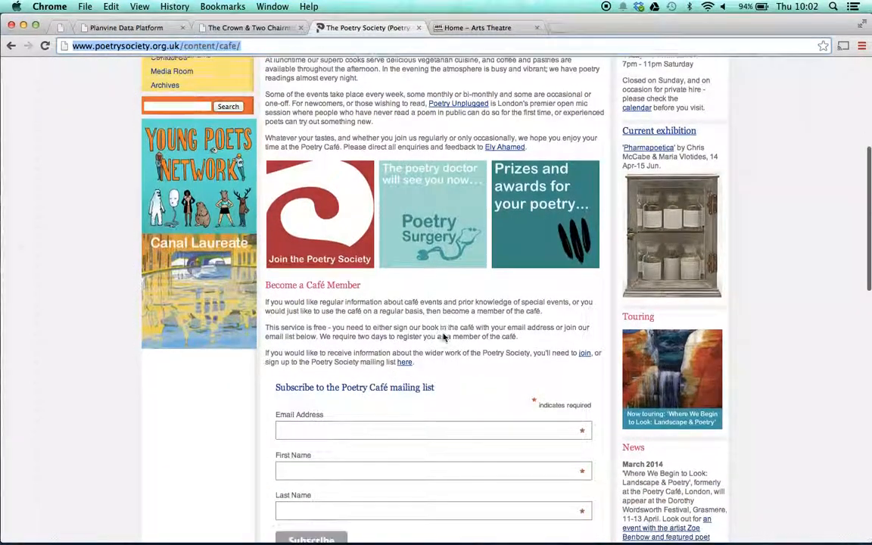
{"action": "scroll", "coordinate": [444, 334], "scroll_direction": "down", "scroll_amount": 10}
{"action": "scroll", "coordinate": [445, 296], "scroll_direction": "up", "scroll_amount": 10}
{"action": "scroll", "coordinate": [446, 297], "scroll_direction": "up", "scroll_amount": 5}
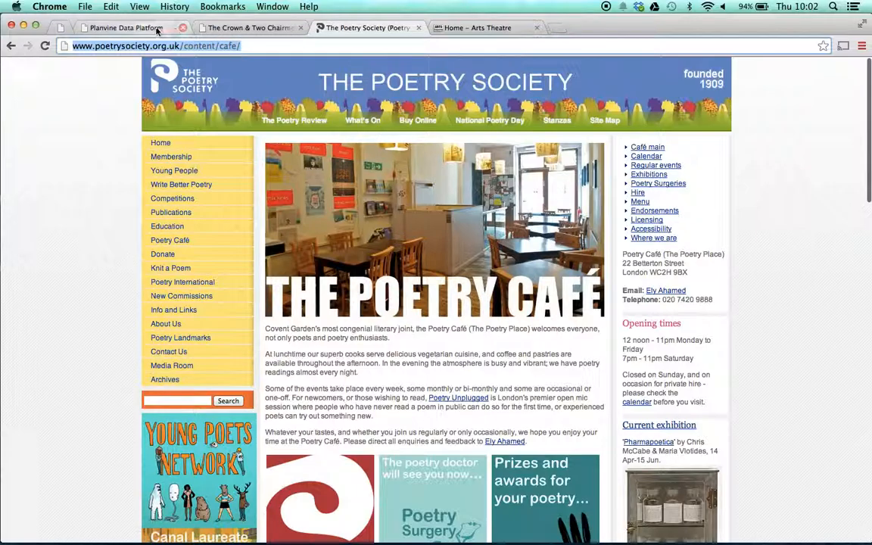
{"action": "left_click", "coordinate": [127, 28]}
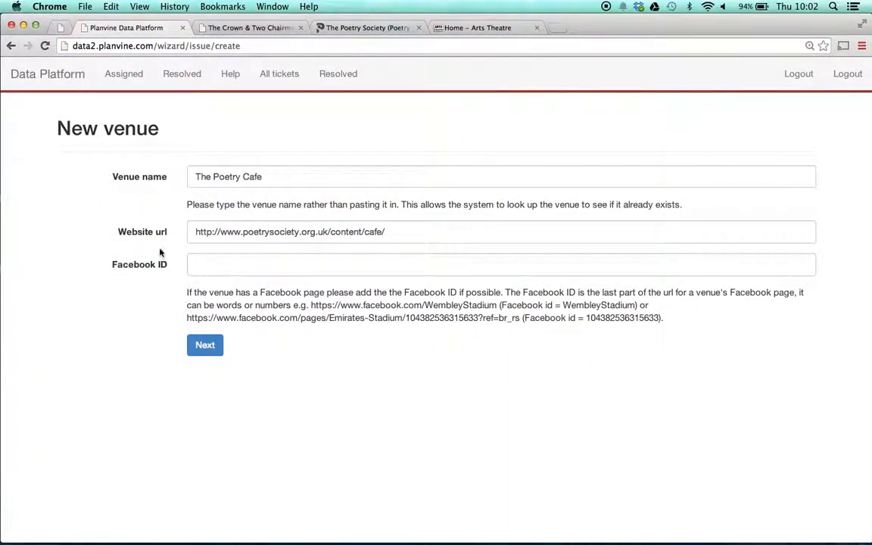
{"action": "left_click", "coordinate": [205, 346]}
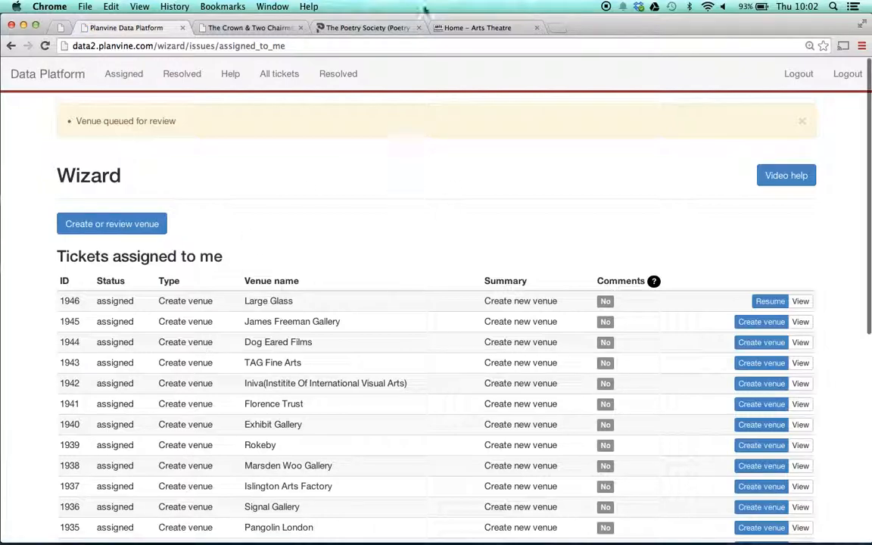
Start another venue record, check the theatre's website, and enter the name "The Arts Theatre", shortening it to "Arts Theatre"
{"action": "left_click", "coordinate": [120, 224]}
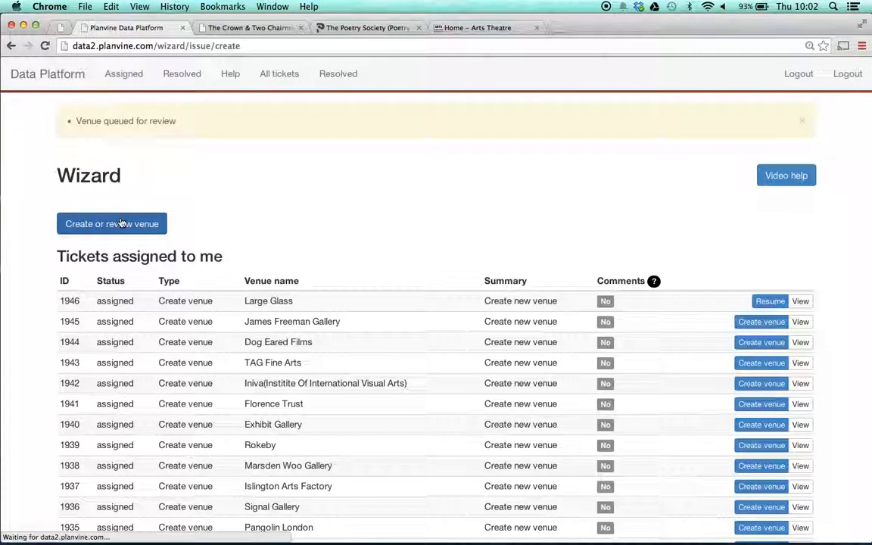
{"action": "left_click", "coordinate": [461, 31]}
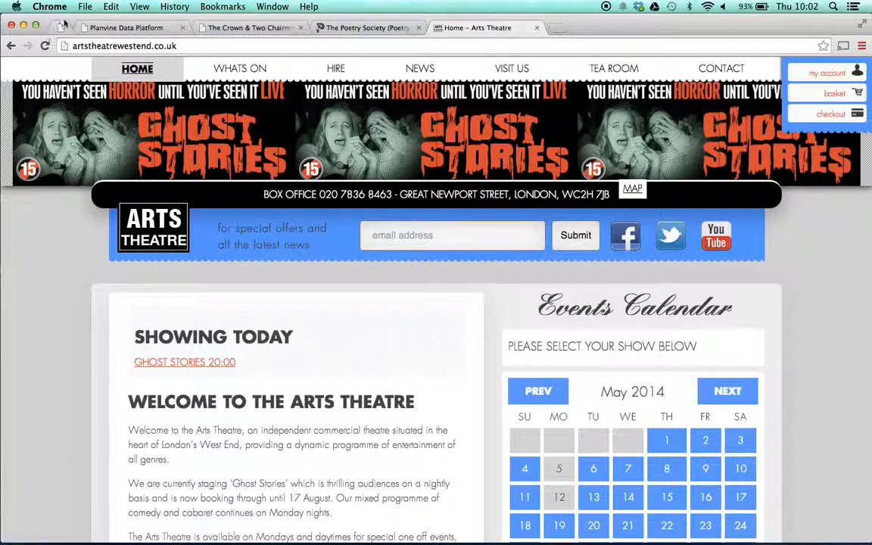
{"action": "left_click", "coordinate": [110, 28]}
{"action": "left_click", "coordinate": [219, 180]}
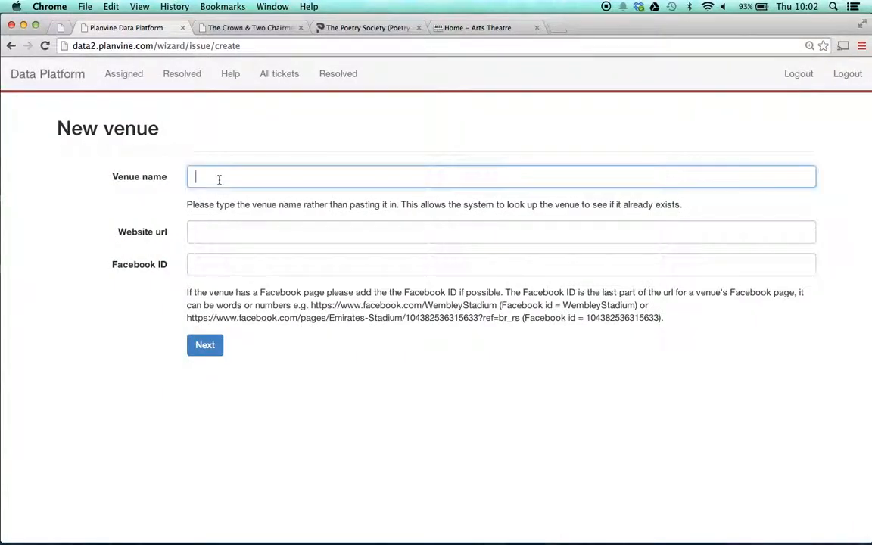
{"action": "type", "text": "The Arts Theatre"}
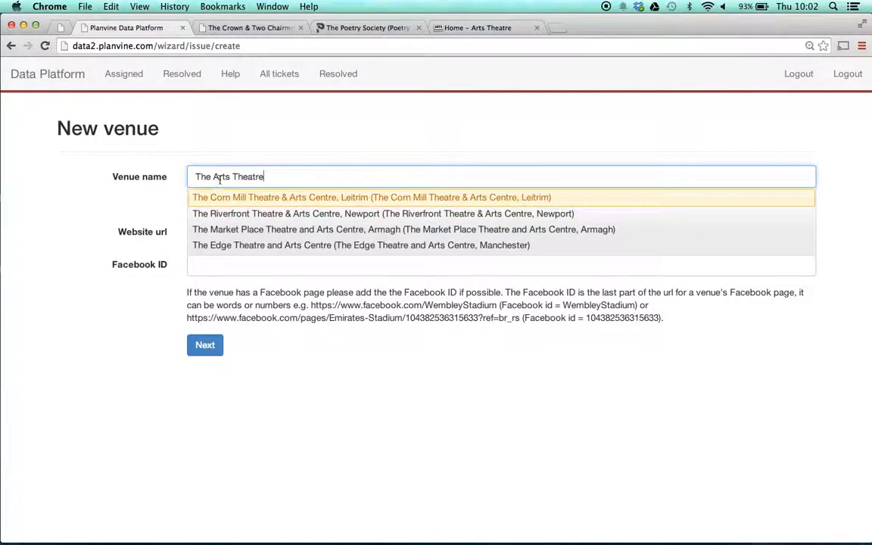
{"action": "left_click_drag", "start_coordinate": [213, 176], "coordinate": [142, 171]}
{"action": "key", "text": "BackSpace"}
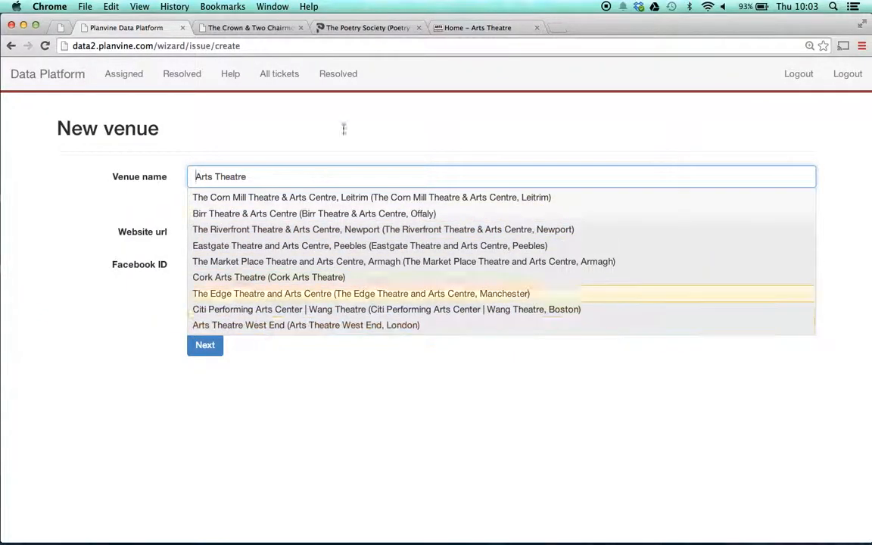
Check the theatre's website address and choose the matching existing venue, Arts Theatre West End, London, from the name suggestions
{"action": "left_click", "coordinate": [456, 28]}
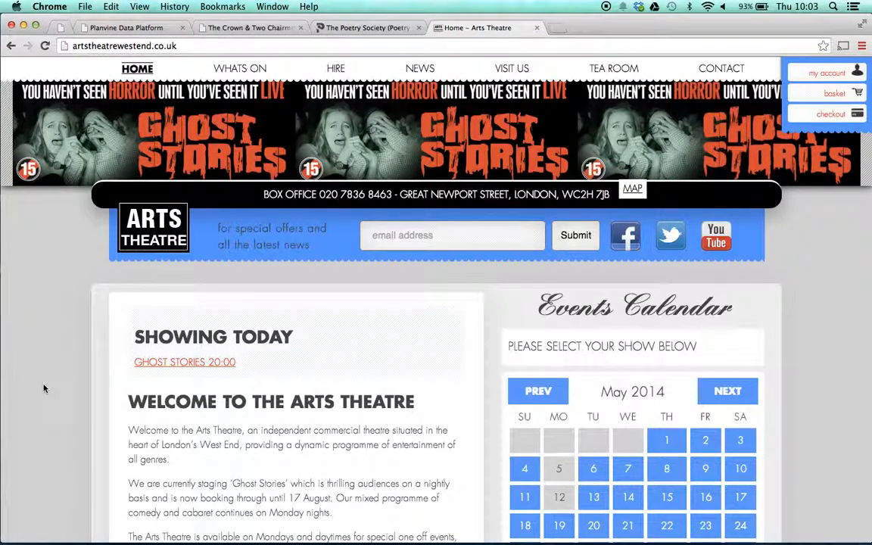
{"action": "scroll", "coordinate": [71, 317], "scroll_direction": "down", "scroll_amount": 3}
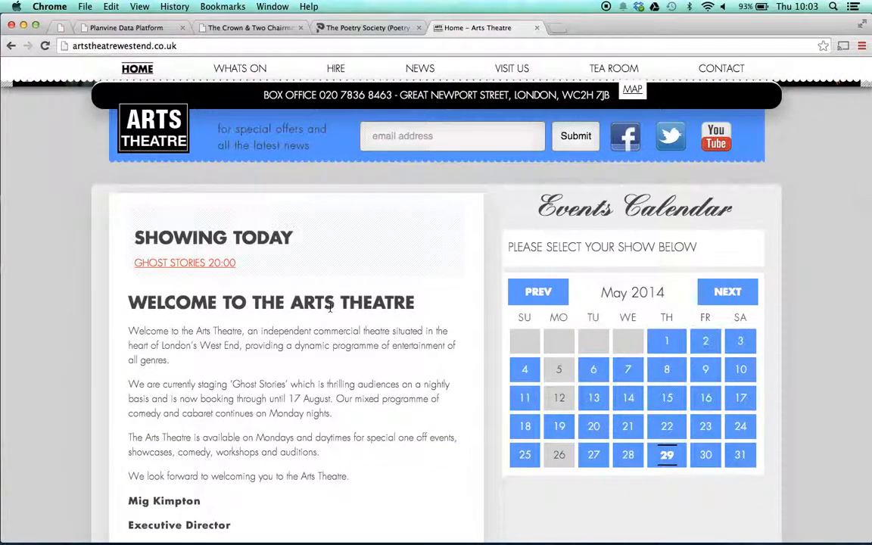
{"action": "scroll", "coordinate": [329, 307], "scroll_direction": "up", "scroll_amount": 3}
{"action": "scroll", "coordinate": [330, 307], "scroll_direction": "left", "scroll_amount": 5}
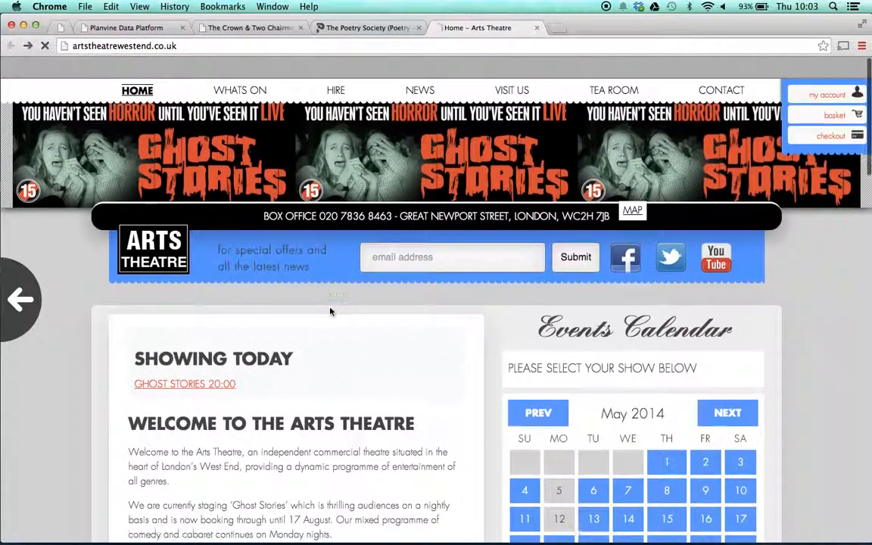
{"action": "scroll", "coordinate": [223, 422], "scroll_direction": "right", "scroll_amount": 5}
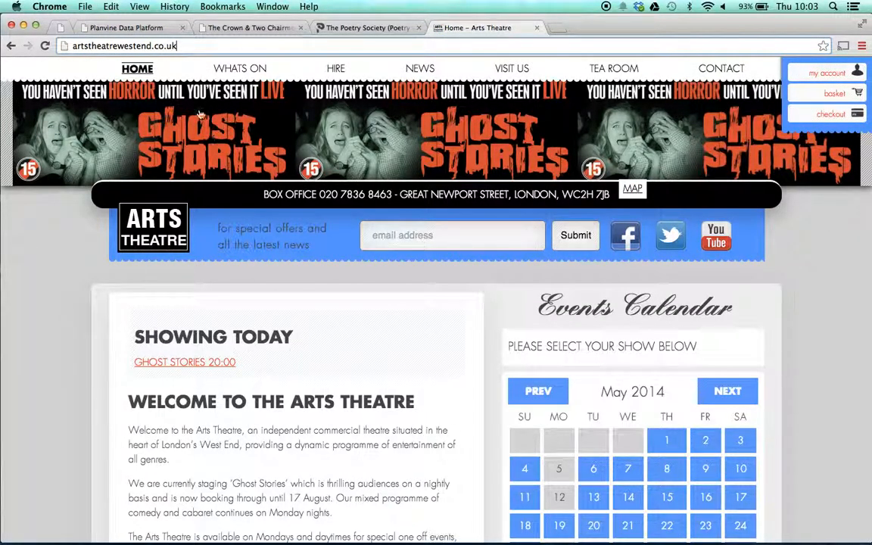
{"action": "left_click", "coordinate": [121, 28]}
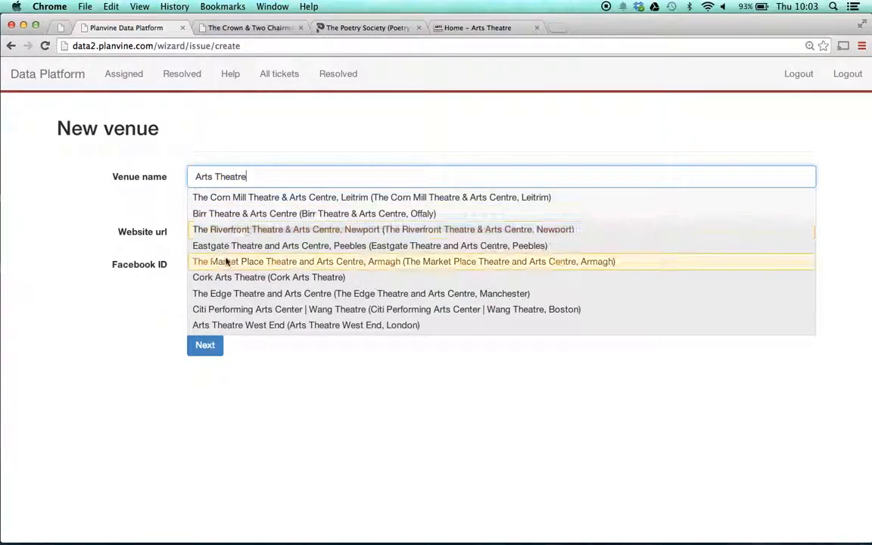
{"action": "left_click", "coordinate": [230, 327]}
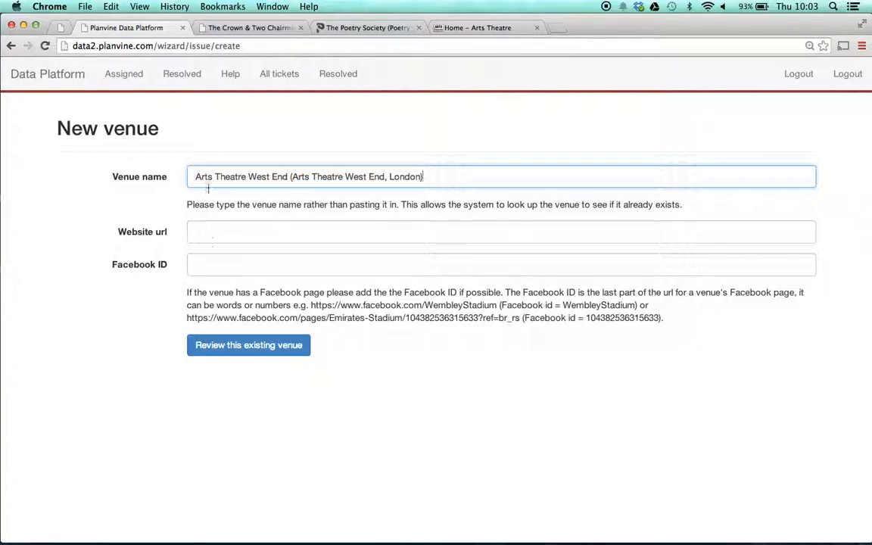
Review the existing venue, setting the problem to "Full review of all steps", and submit the review request
{"action": "left_click", "coordinate": [256, 348]}
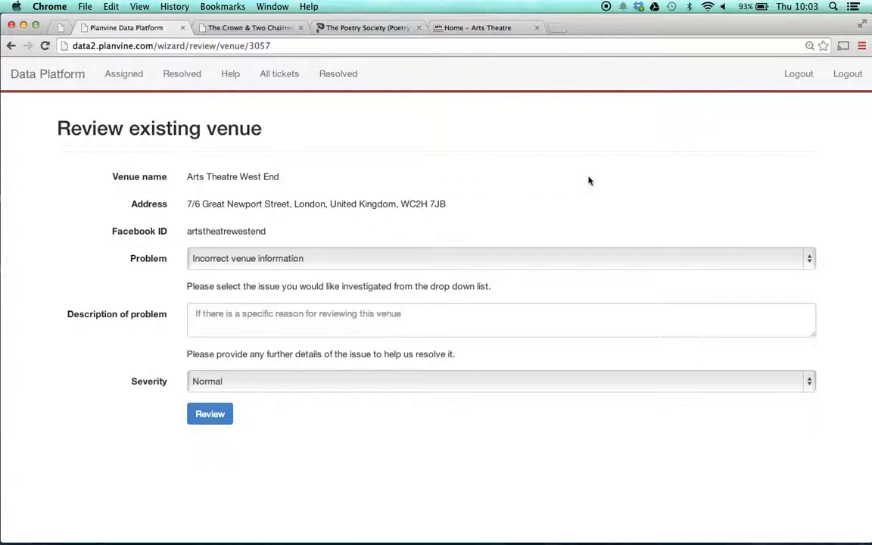
{"action": "left_click", "coordinate": [808, 263]}
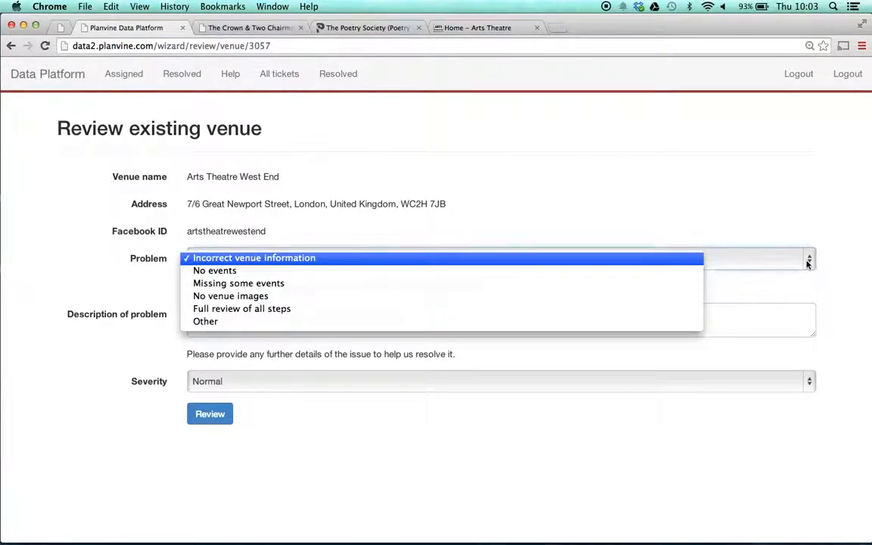
{"action": "left_click", "coordinate": [262, 310]}
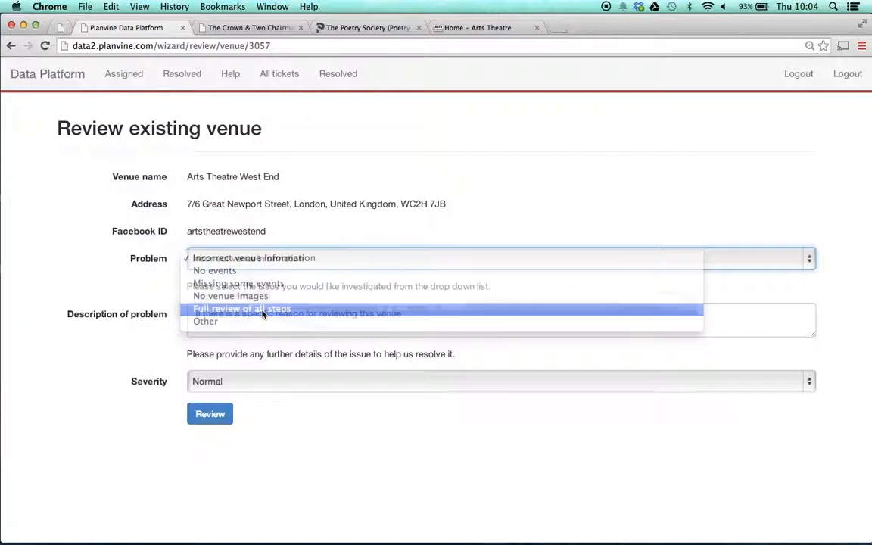
{"action": "left_click", "coordinate": [211, 414]}
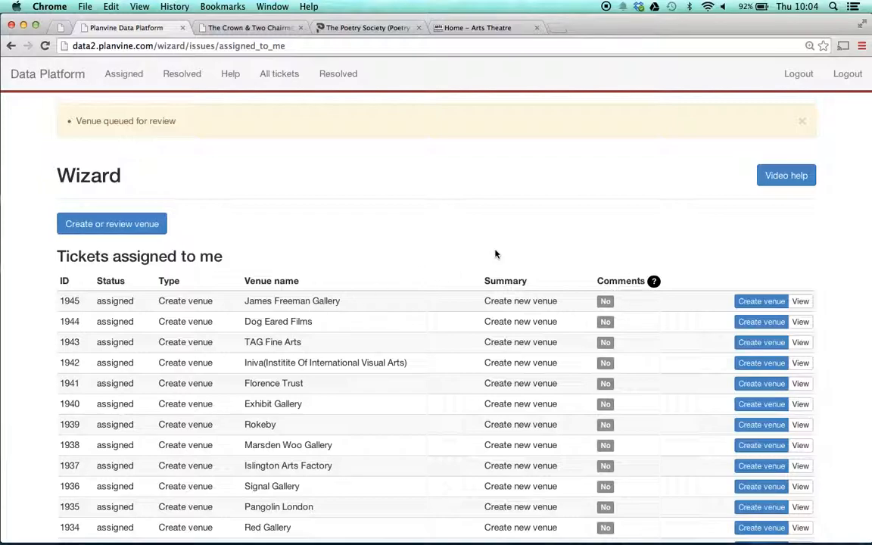
{"action": "scroll", "coordinate": [496, 254], "scroll_direction": "down", "scroll_amount": 2}
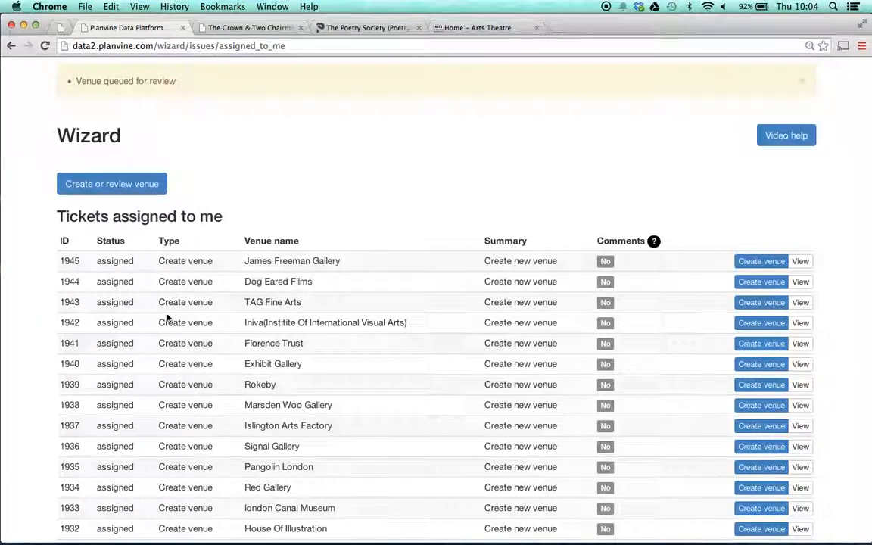
{"action": "scroll", "coordinate": [167, 315], "scroll_direction": "down", "scroll_amount": 3}
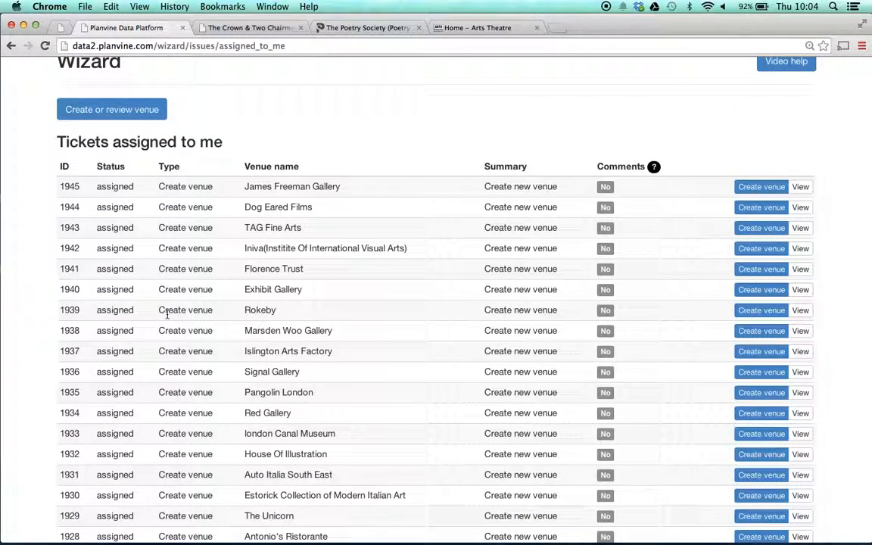
{"action": "scroll", "coordinate": [168, 317], "scroll_direction": "up", "scroll_amount": 4}
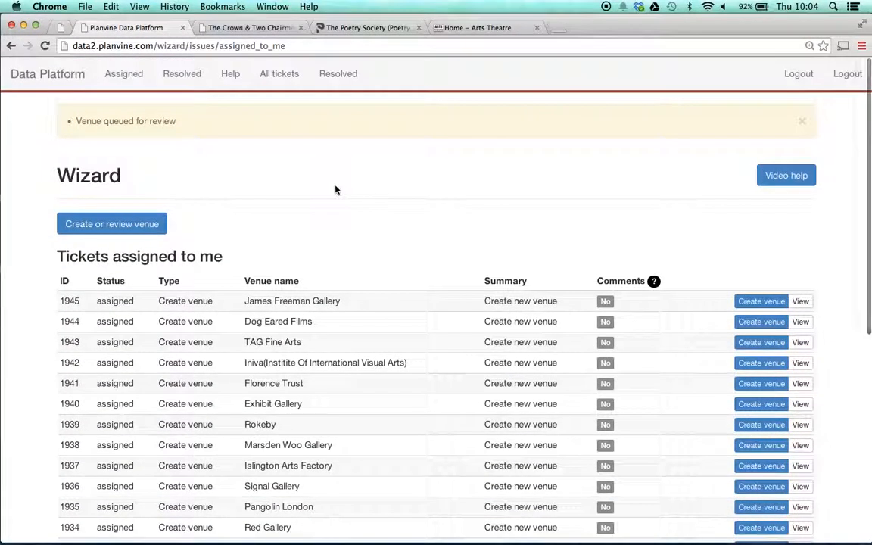